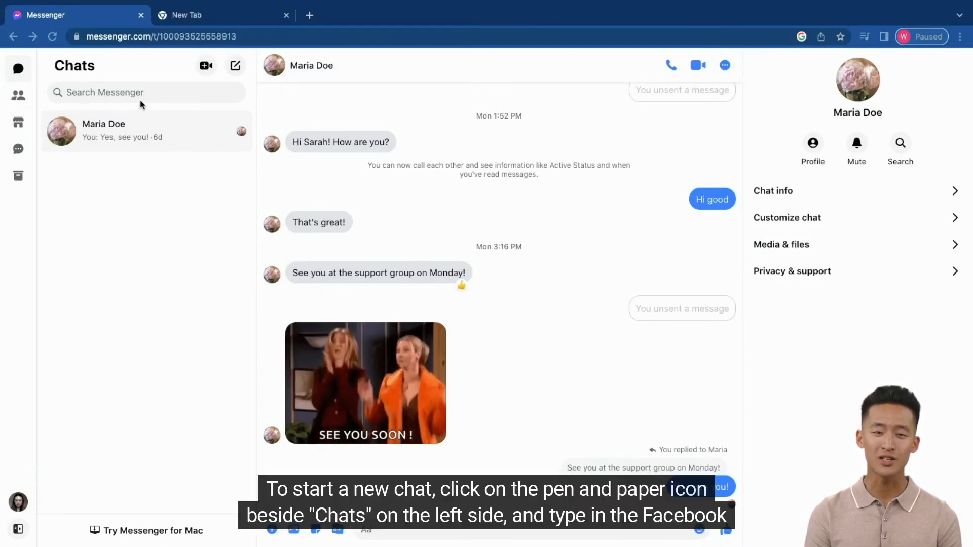
pyautogui.click(236, 67)
pyautogui.write('john thomas')
pyautogui.click(404, 104)
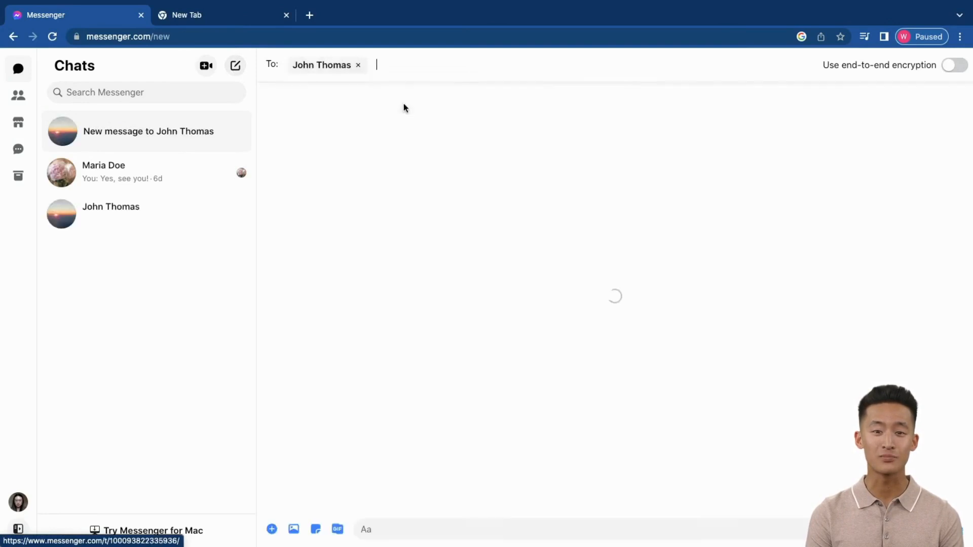
pyautogui.click(171, 132)
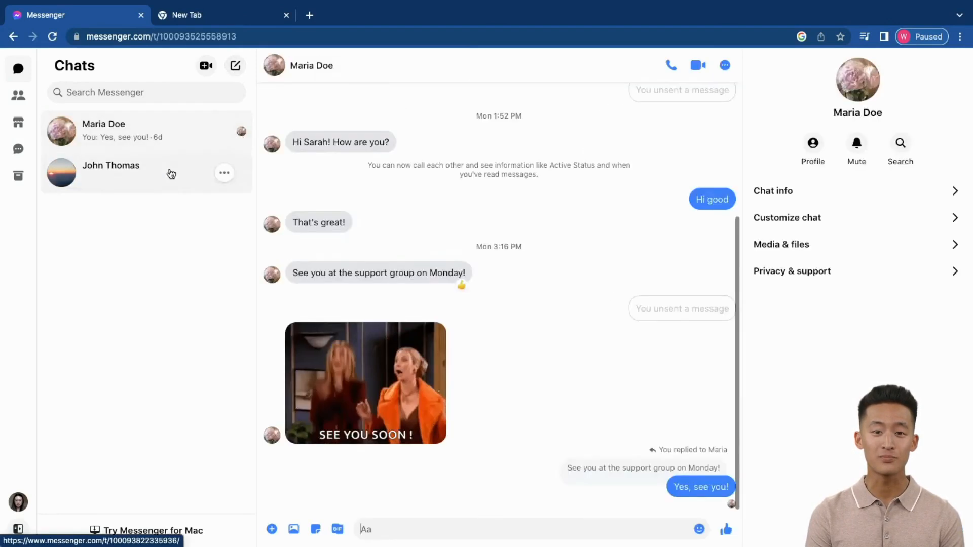
pyautogui.click(170, 174)
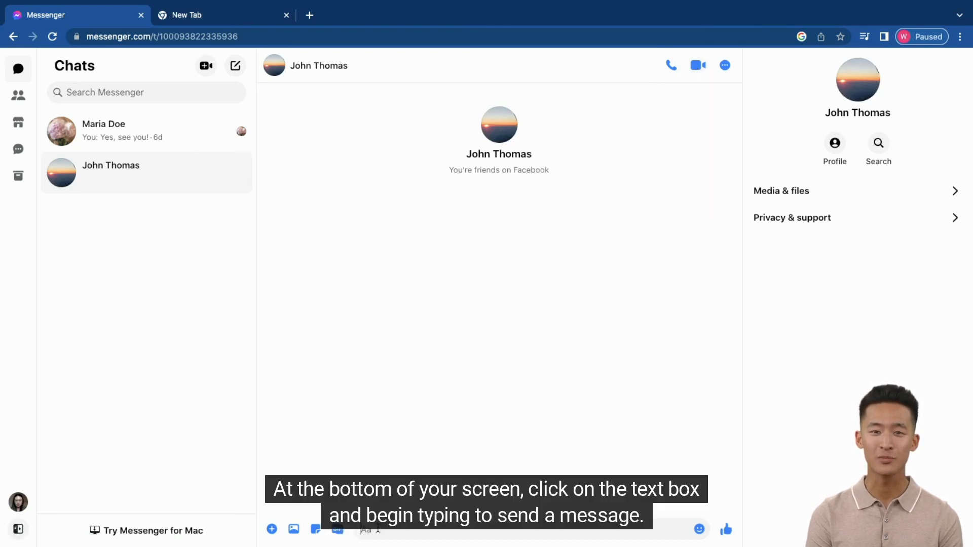
pyautogui.click(358, 530)
pyautogui.write('hi John')
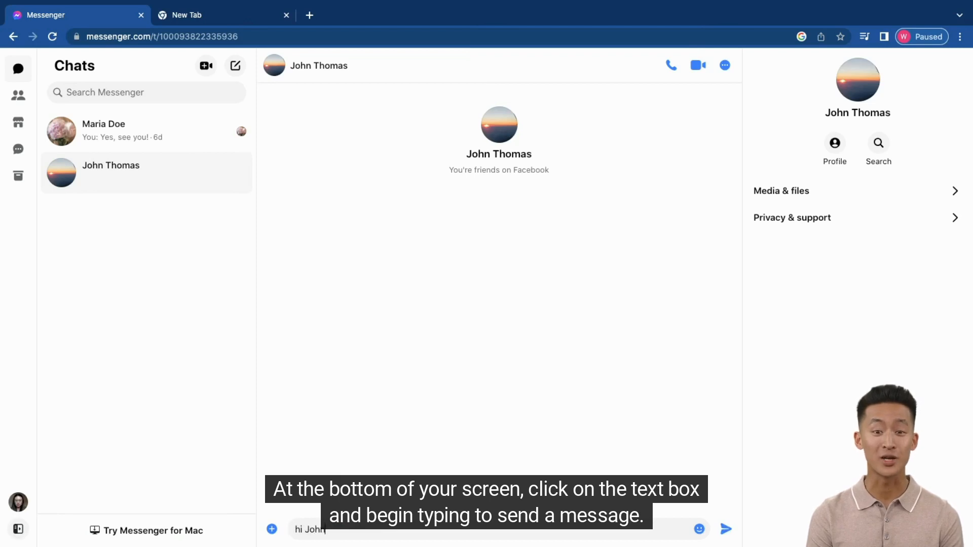
pyautogui.write('!')
pyautogui.press('Return')
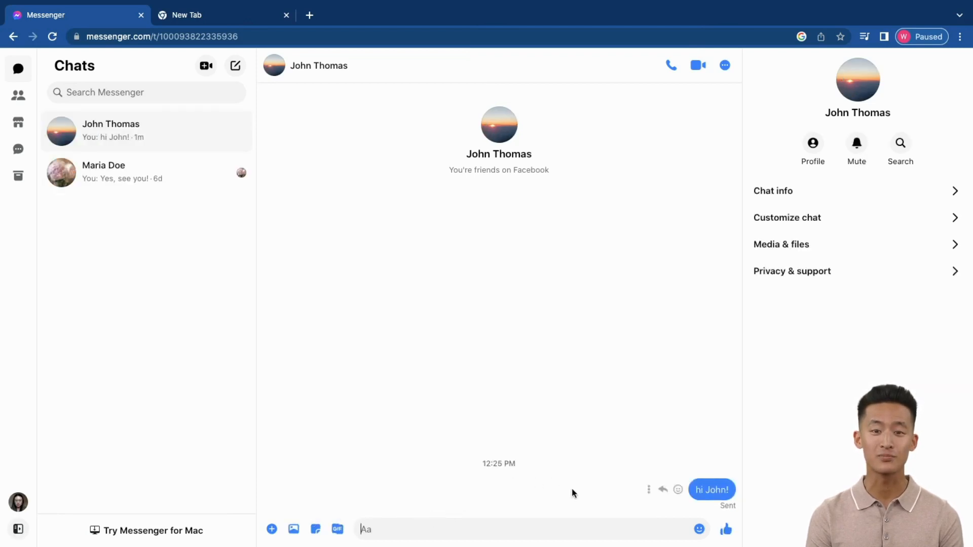
pyautogui.moveTo(714, 490)
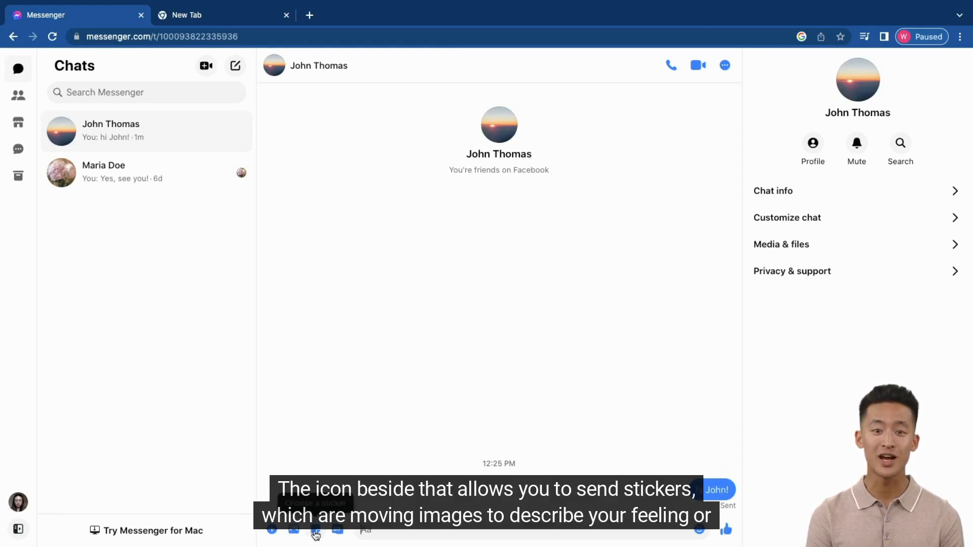
# - Send the dog-with-heart sticker from the Happy sticker category
pyautogui.click(315, 533)
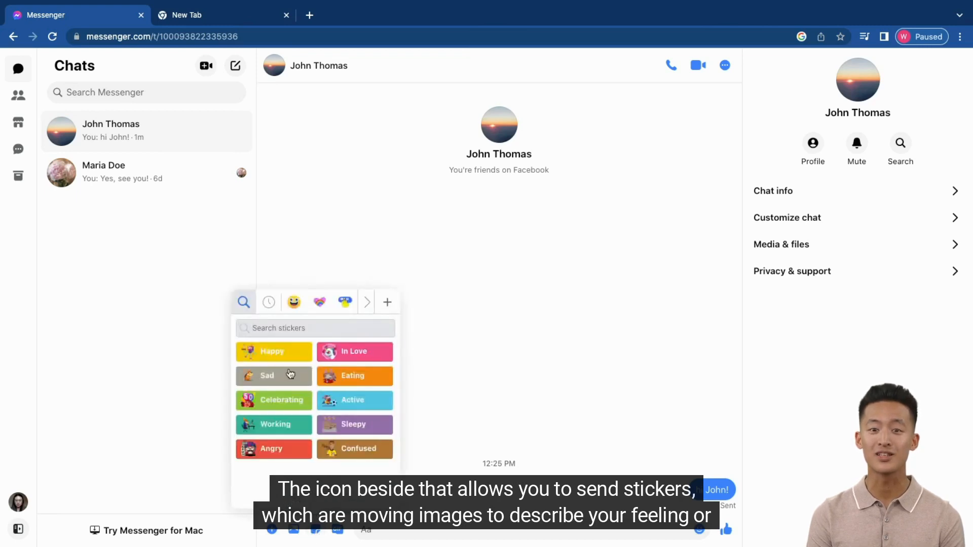
pyautogui.click(280, 354)
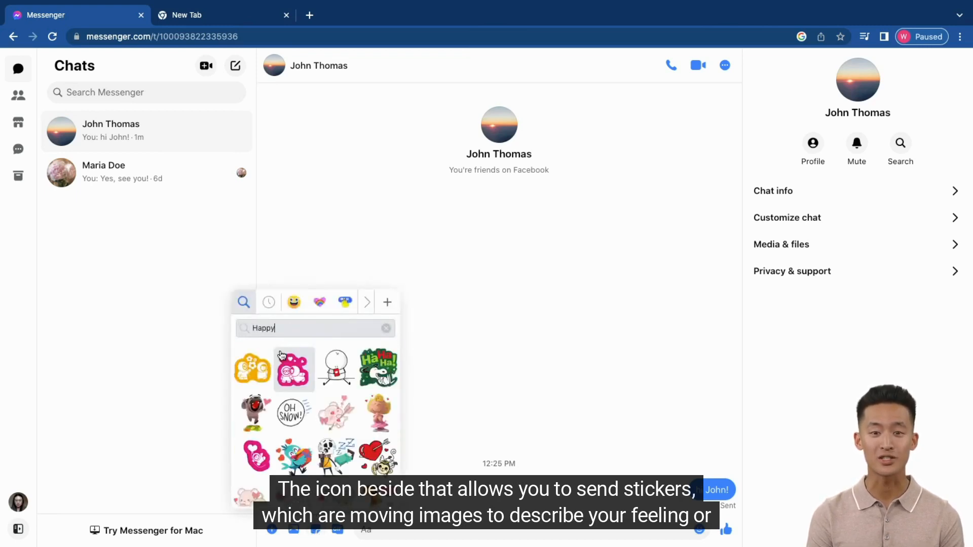
pyautogui.click(253, 412)
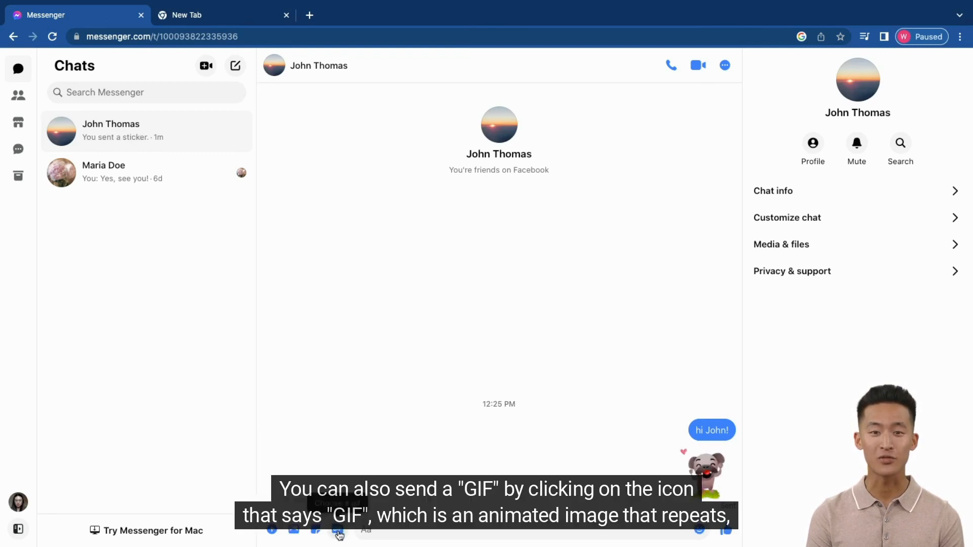
# - Search the GIF library for 'hello!' and send the waving HEY GIF
pyautogui.click(338, 533)
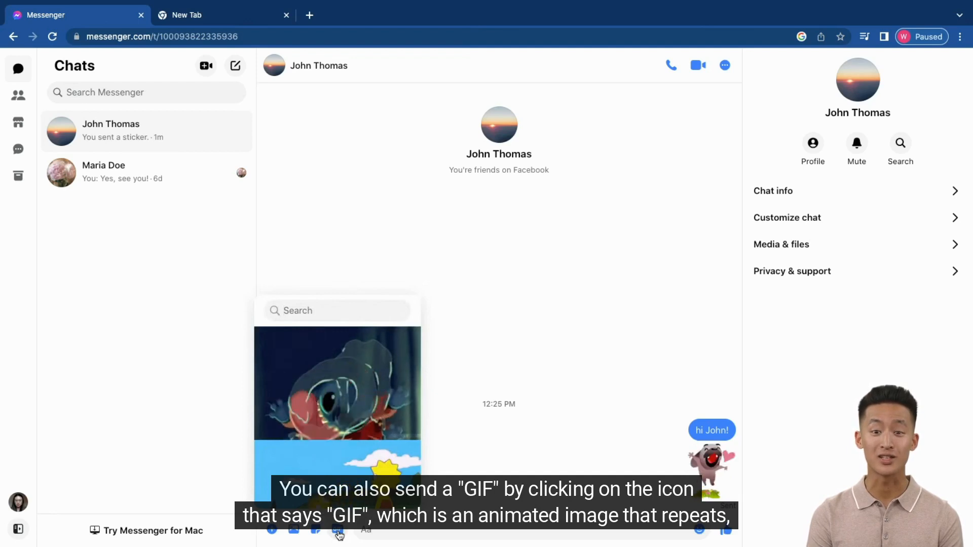
pyautogui.write('hello!')
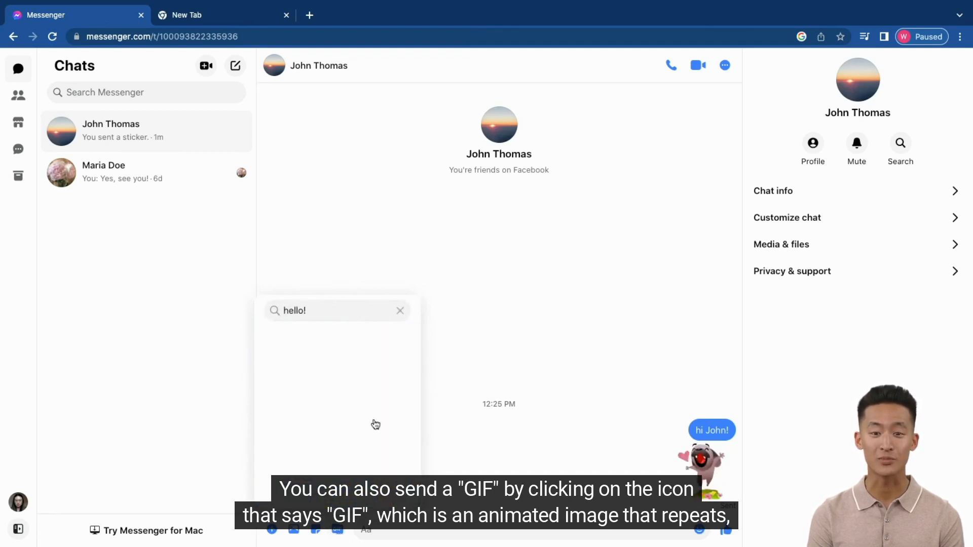
pyautogui.scroll(-2, 365, 406)
pyautogui.scroll(-3, 361, 409)
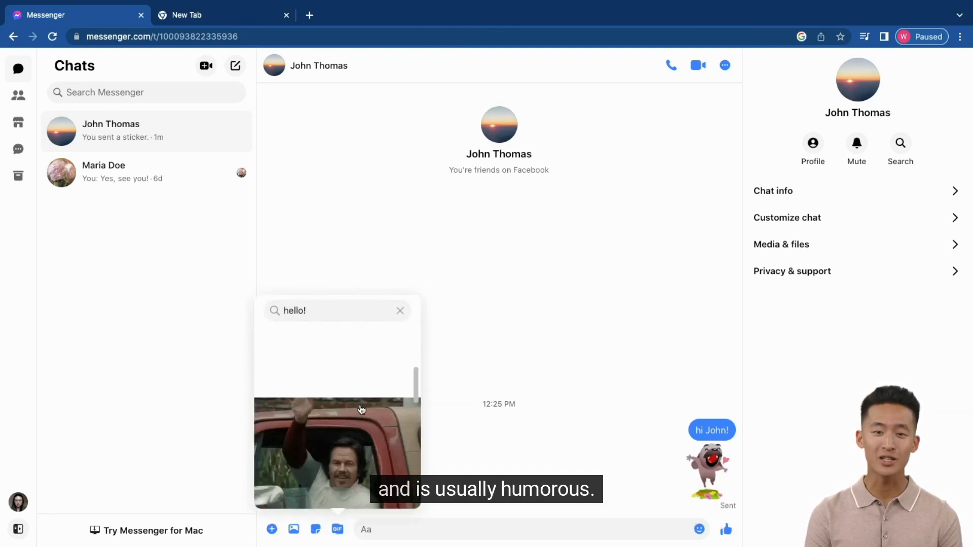
pyautogui.scroll(-2, 361, 410)
pyautogui.click(355, 391)
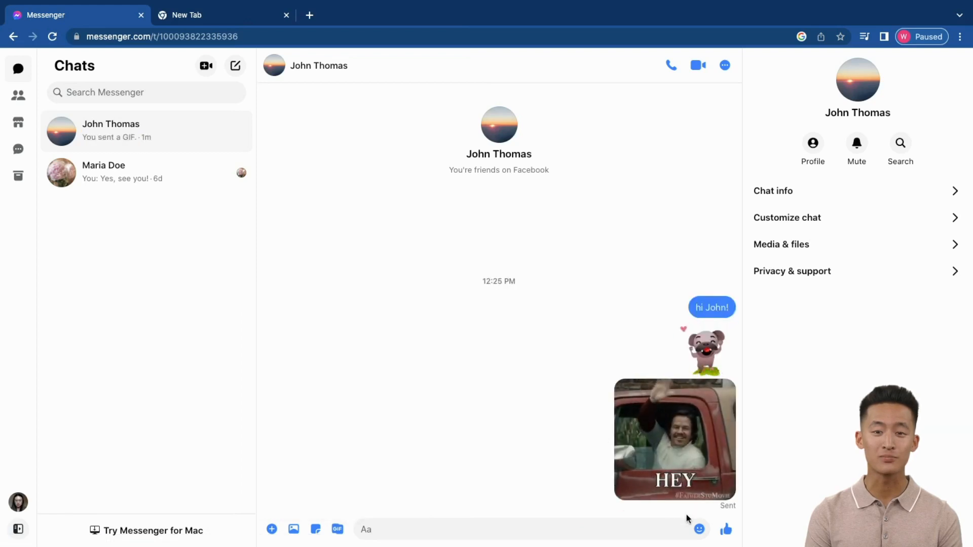
# - Browse the emoji picker, then send John a thumbs-up like
pyautogui.click(697, 528)
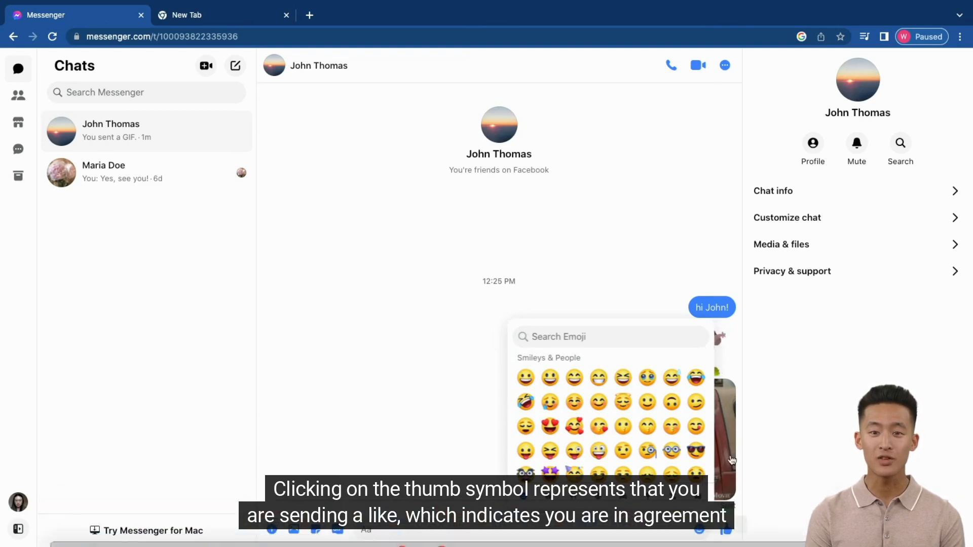
pyautogui.click(722, 535)
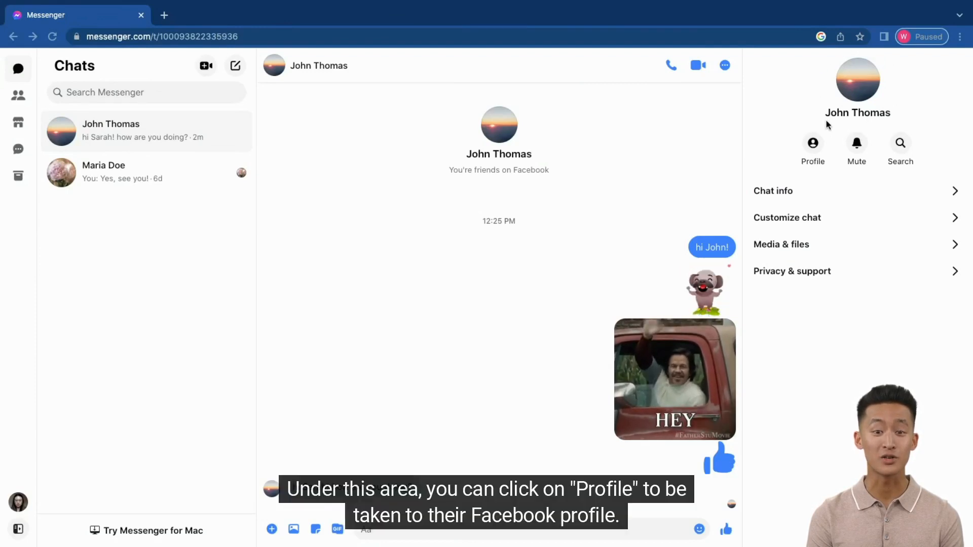
pyautogui.click(812, 143)
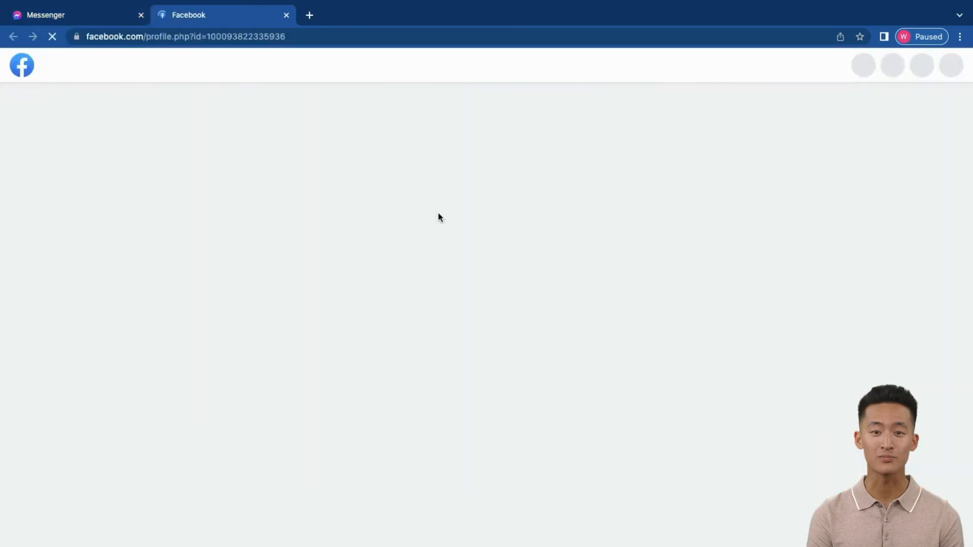
pyautogui.scroll(-1, 478, 355)
pyautogui.scroll(-2, 478, 354)
pyautogui.scroll(-1, 477, 357)
pyautogui.scroll(-1, 477, 353)
pyautogui.scroll(-1, 476, 353)
pyautogui.scroll(-1, 477, 353)
pyautogui.scroll(-1, 477, 354)
pyautogui.scroll(-1, 477, 357)
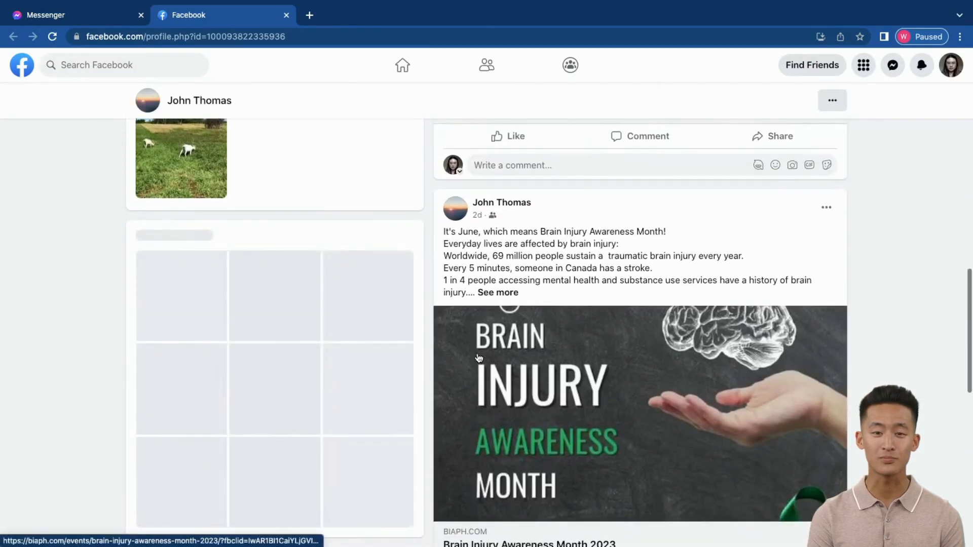
pyautogui.click(97, 24)
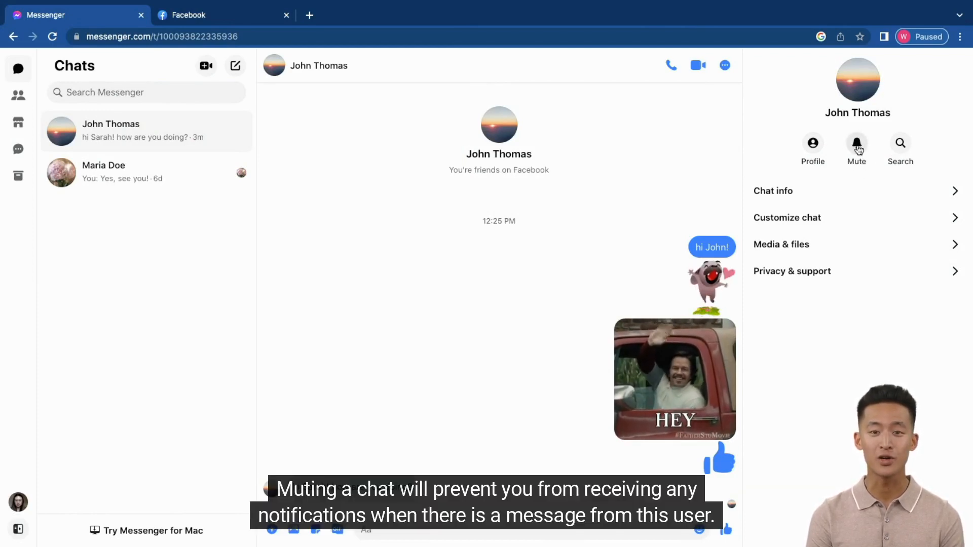
pyautogui.click(857, 146)
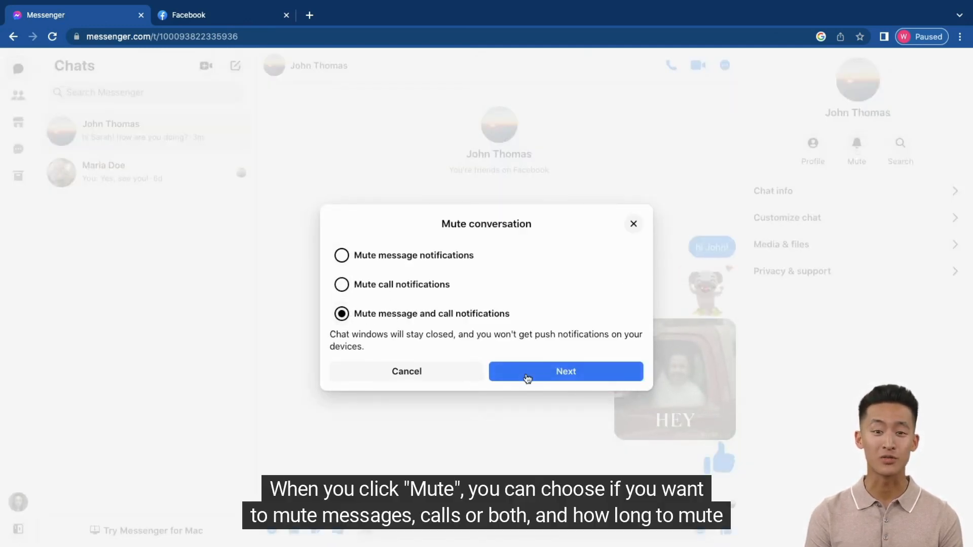
pyautogui.click(527, 378)
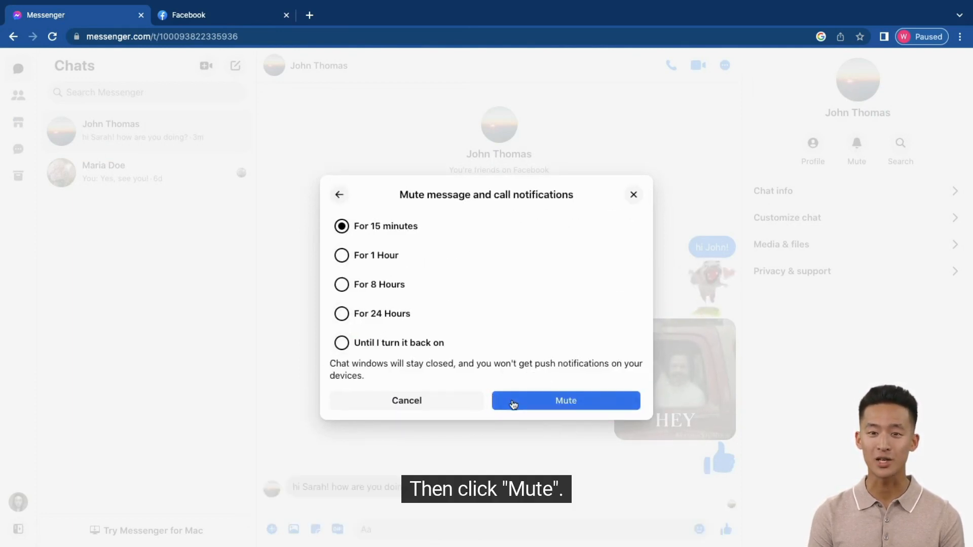
pyautogui.click(513, 405)
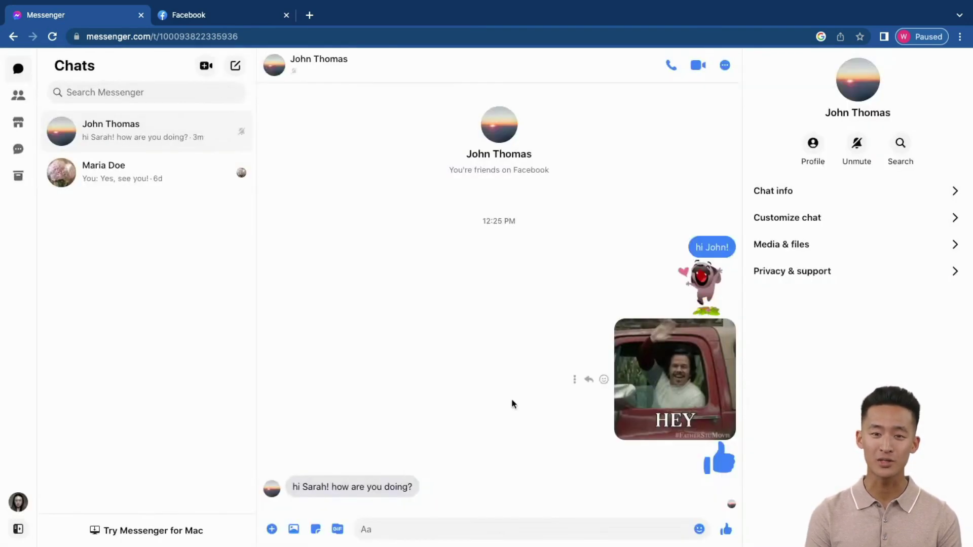
pyautogui.click(857, 146)
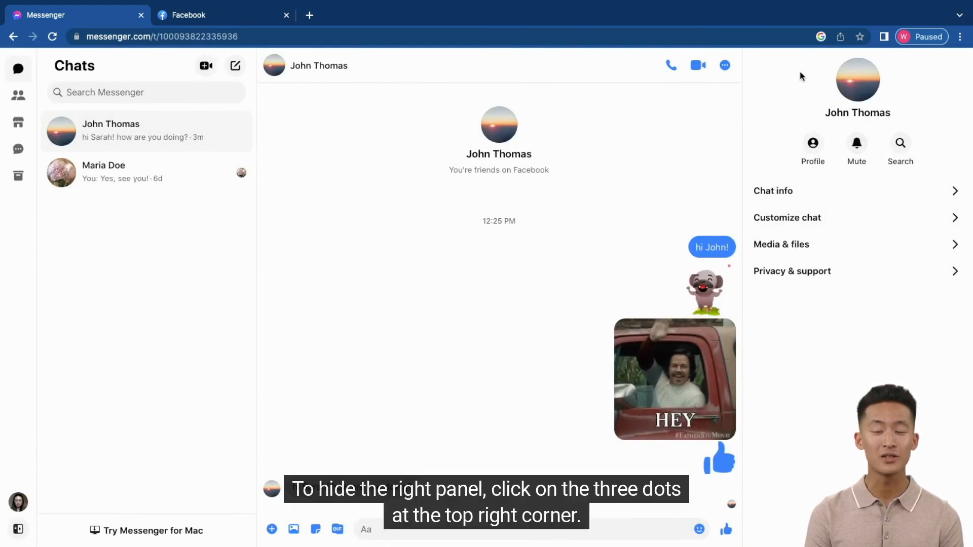
# - Hide the conversation details panel, then open Maria Doe's chat to view read receipts
pyautogui.click(726, 67)
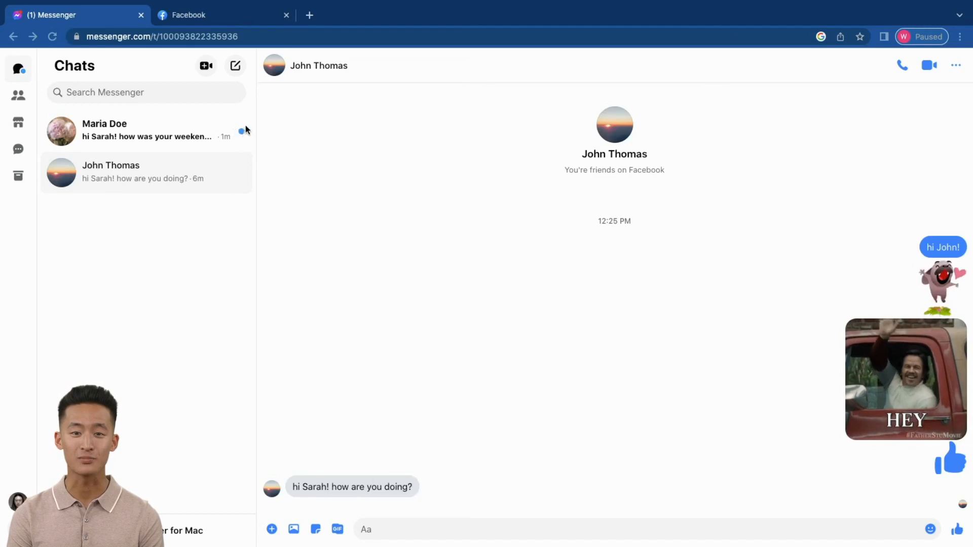
pyautogui.click(178, 136)
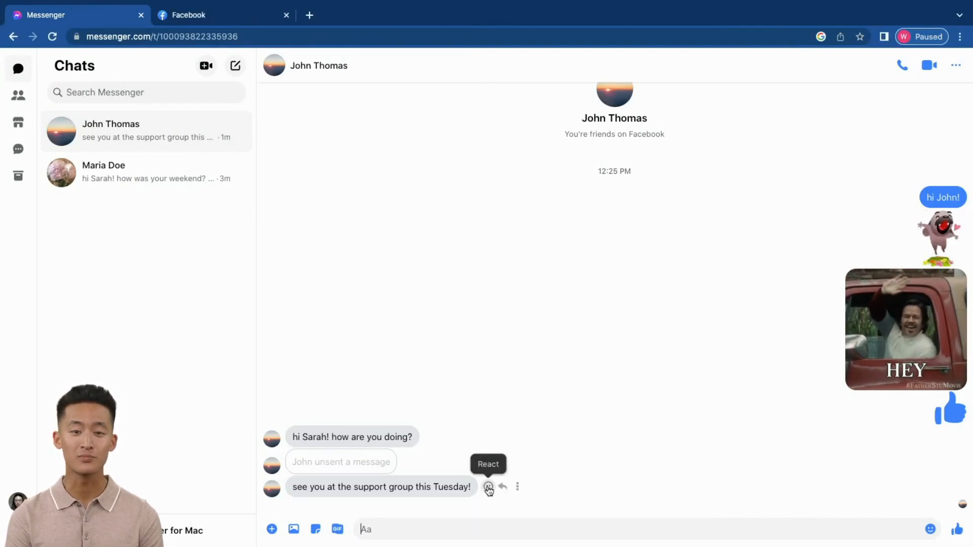
# - React to John's 'see you at the support group this Tuesday!' message with a thumbs-up
pyautogui.click(488, 487)
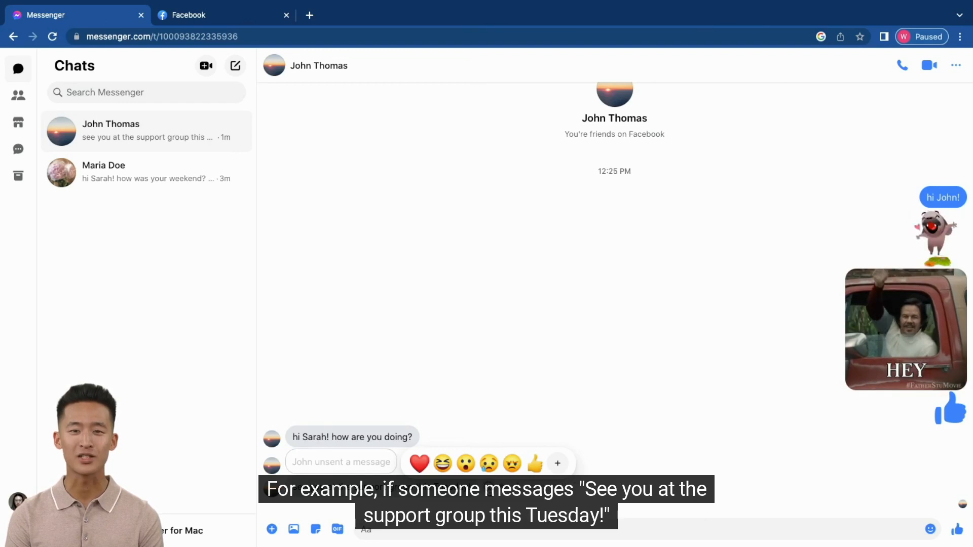
pyautogui.click(537, 465)
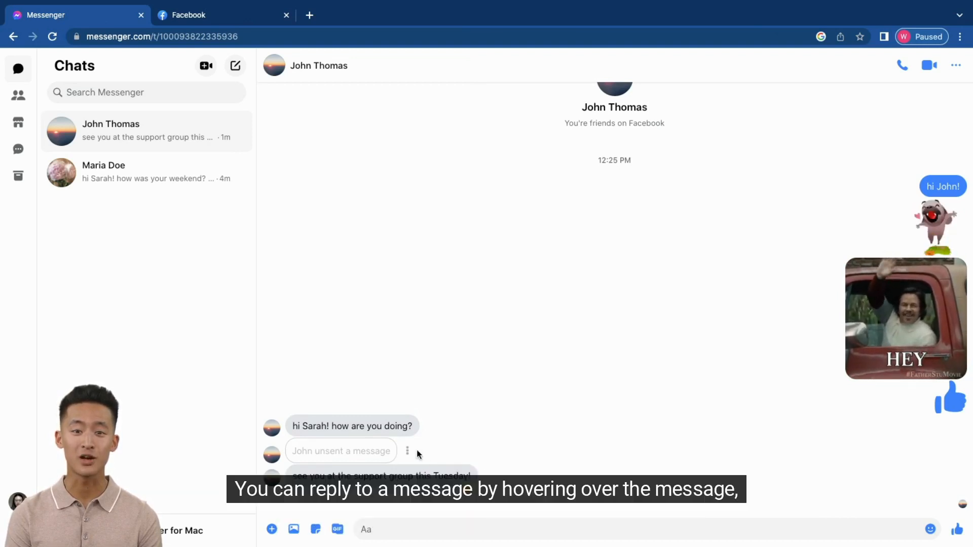
pyautogui.moveTo(353, 437)
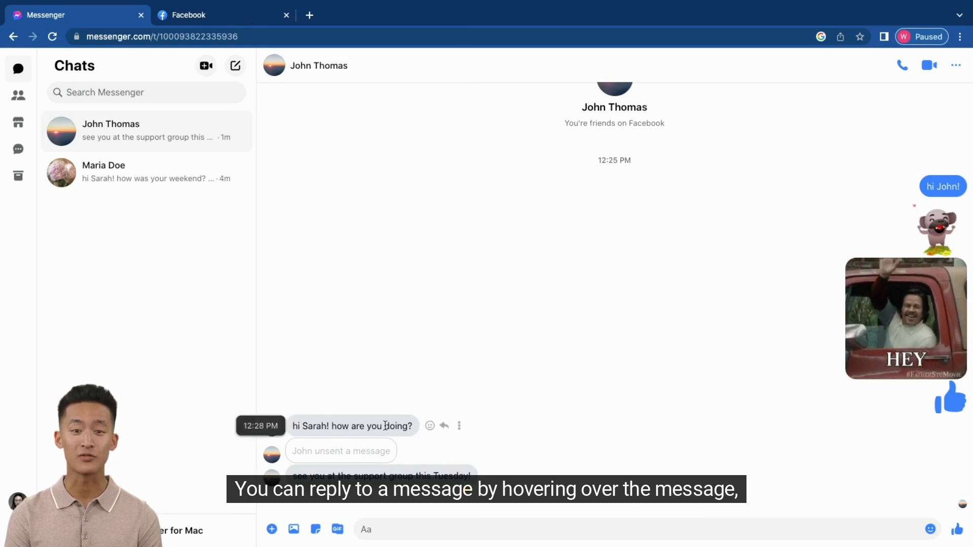
# - Send the quoted reply 'Im doing well!' to John's 'hi Sarah! how are you doing?' message
pyautogui.click(444, 427)
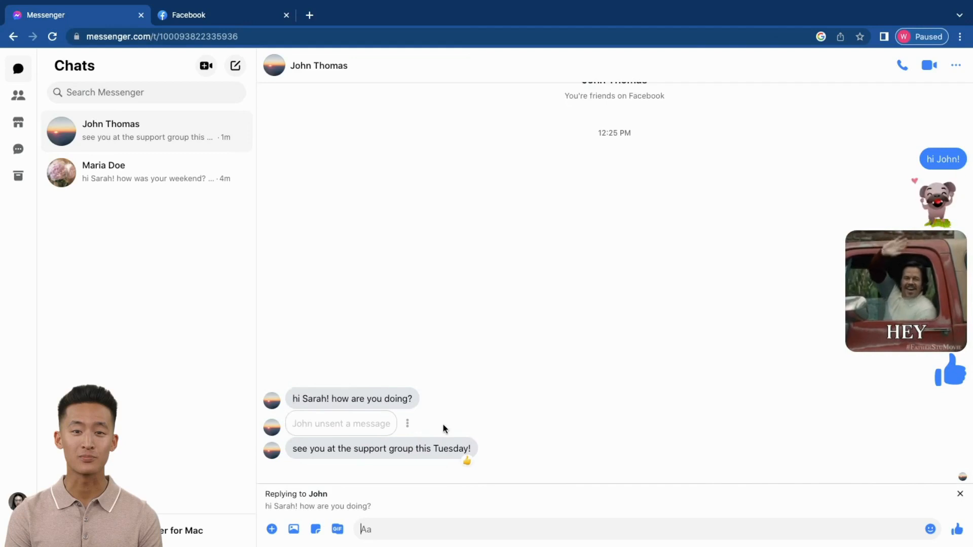
pyautogui.write('Im do')
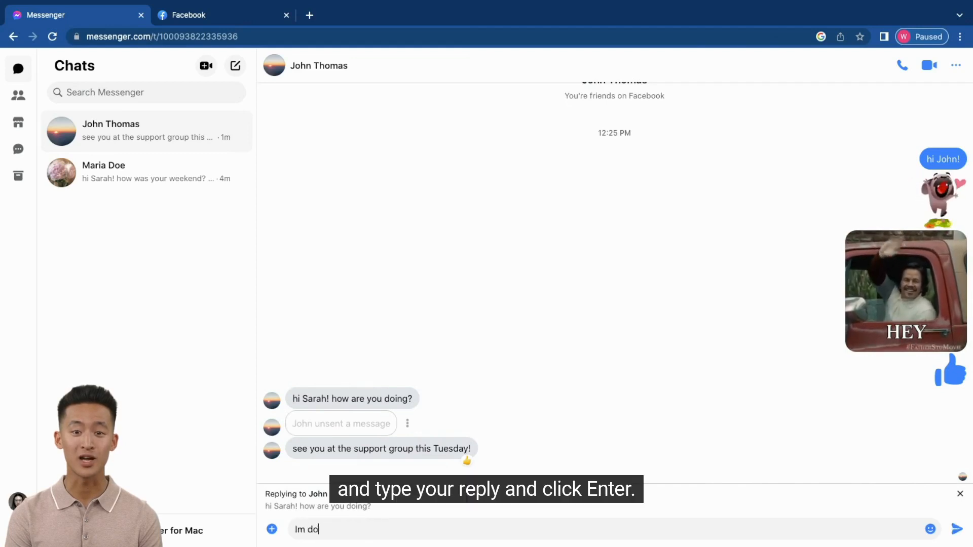
pyautogui.write('ing well!')
pyautogui.press('Return')
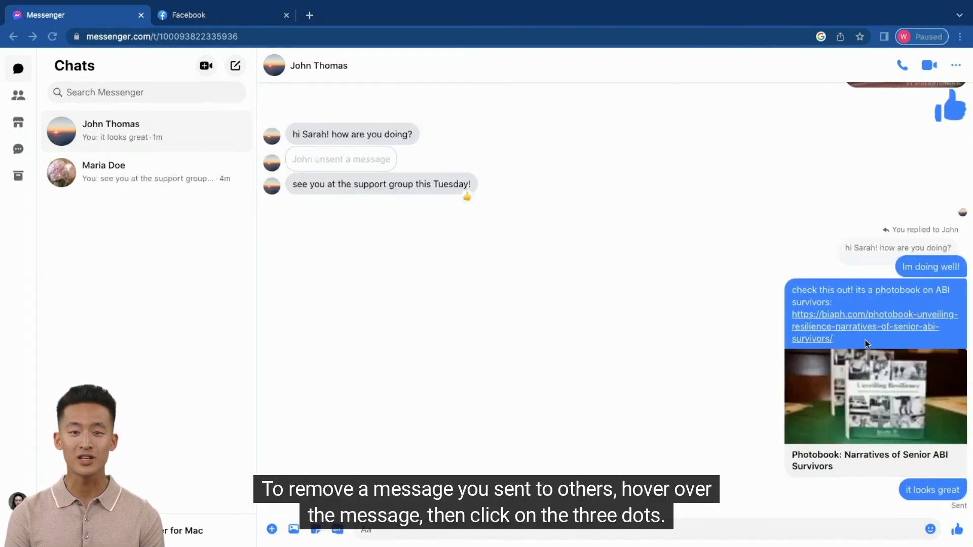
pyautogui.moveTo(932, 491)
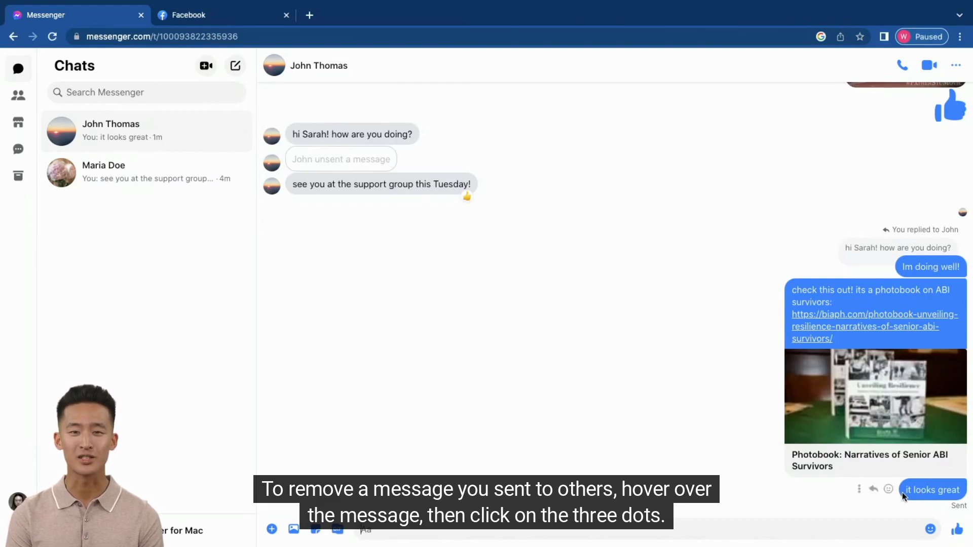
# - Remove 'it looks great' via its More menu and confirm 'Unsend for everyone'
pyautogui.click(859, 491)
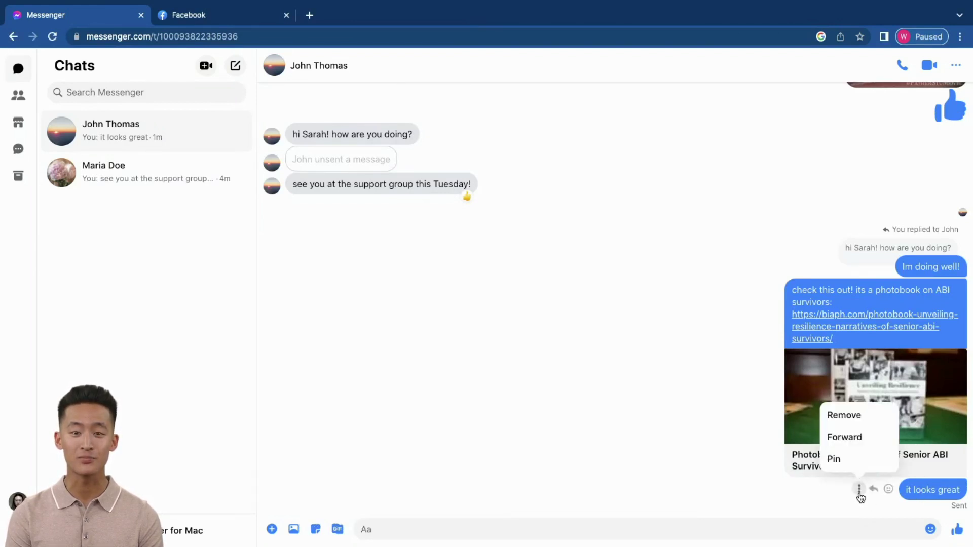
pyautogui.click(853, 417)
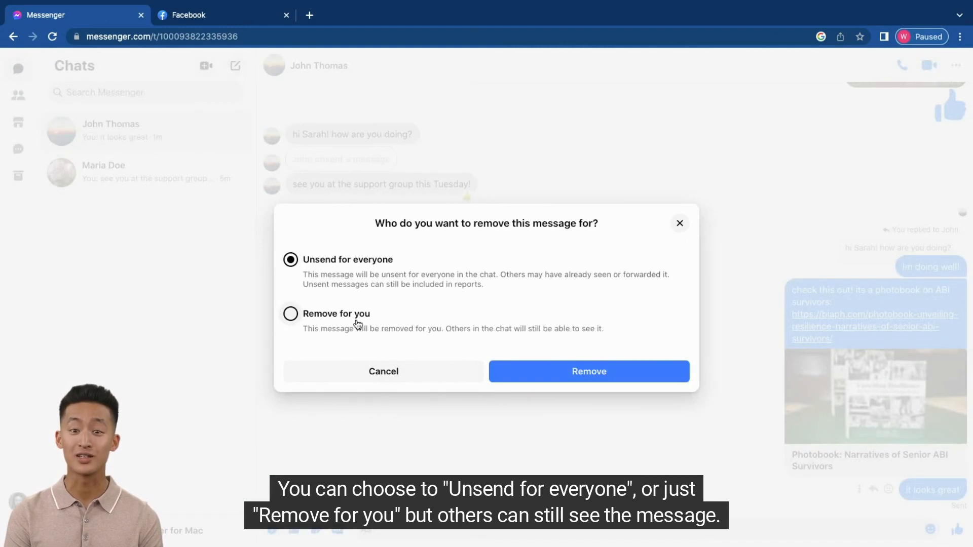
pyautogui.click(531, 373)
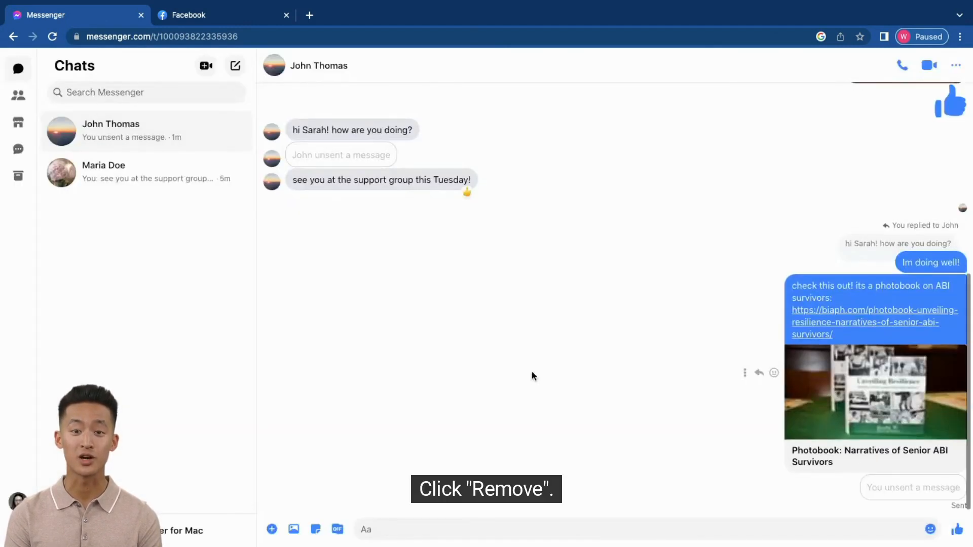
# - Forward the photobook link message to Maria Doe from its More menu and close the list
pyautogui.click(745, 373)
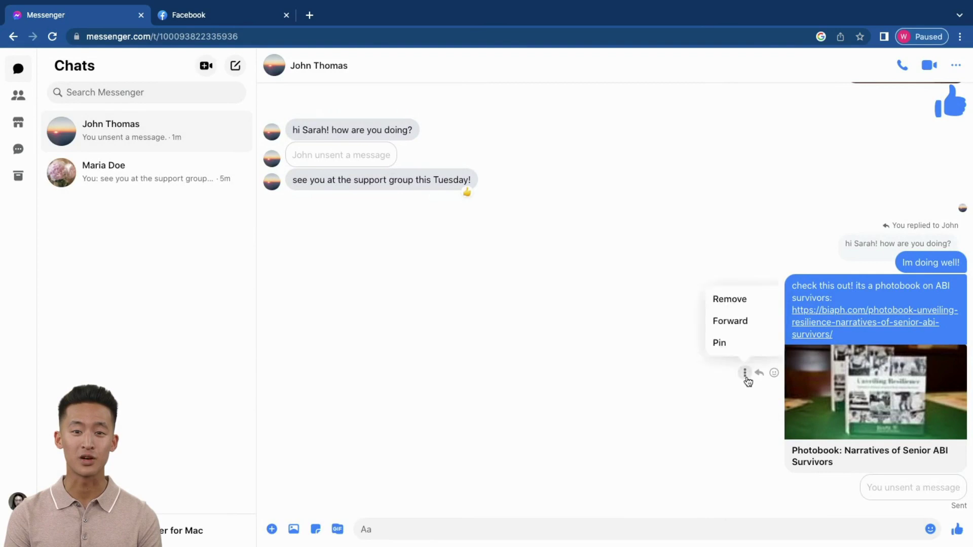
pyautogui.click(738, 322)
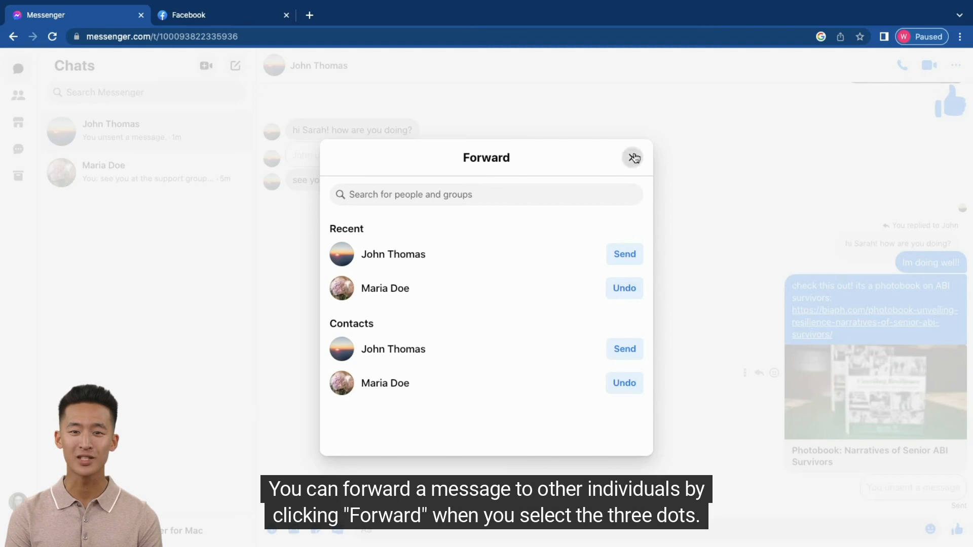
pyautogui.click(634, 157)
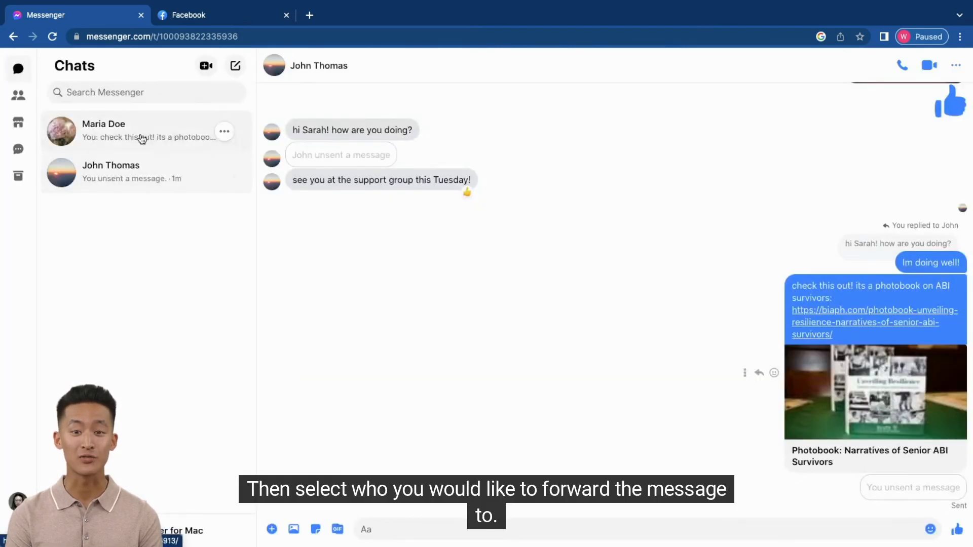
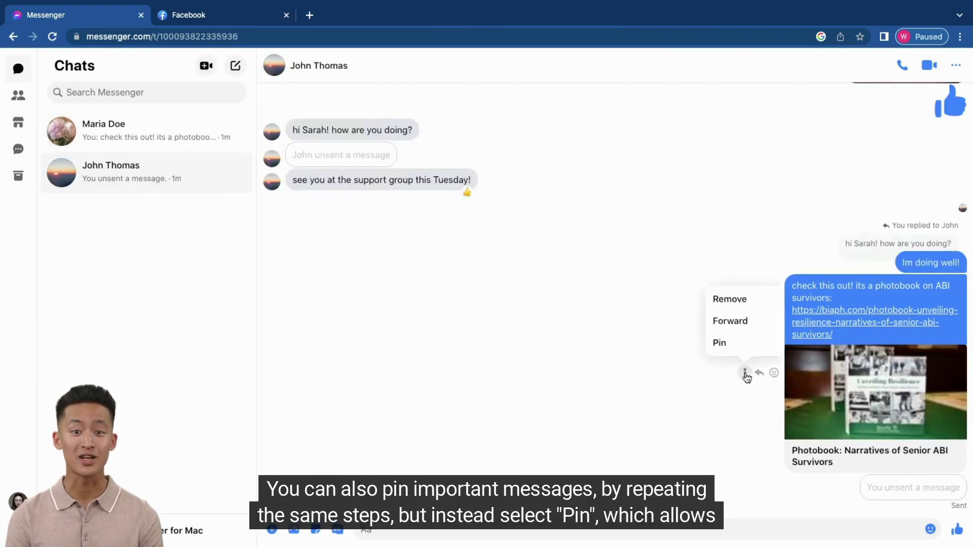
pyautogui.click(724, 344)
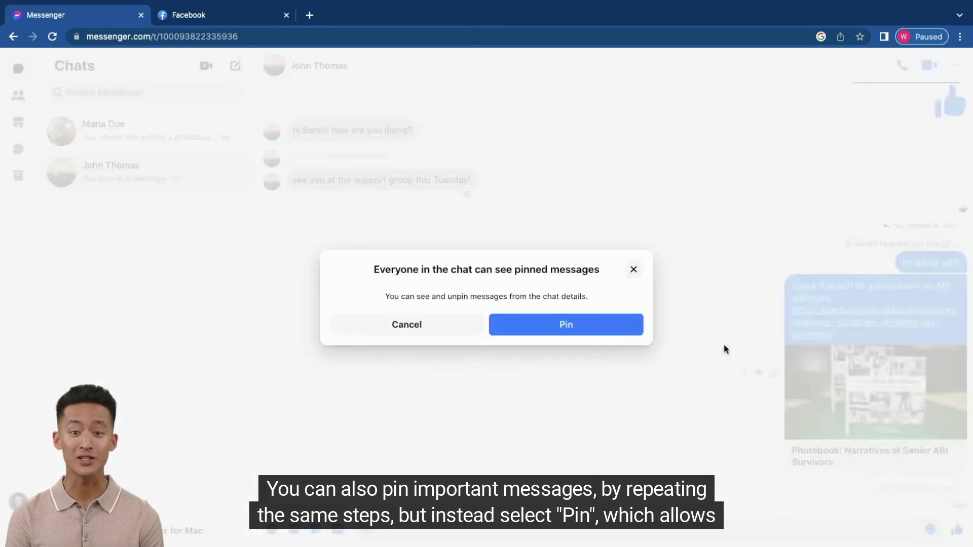
pyautogui.click(566, 325)
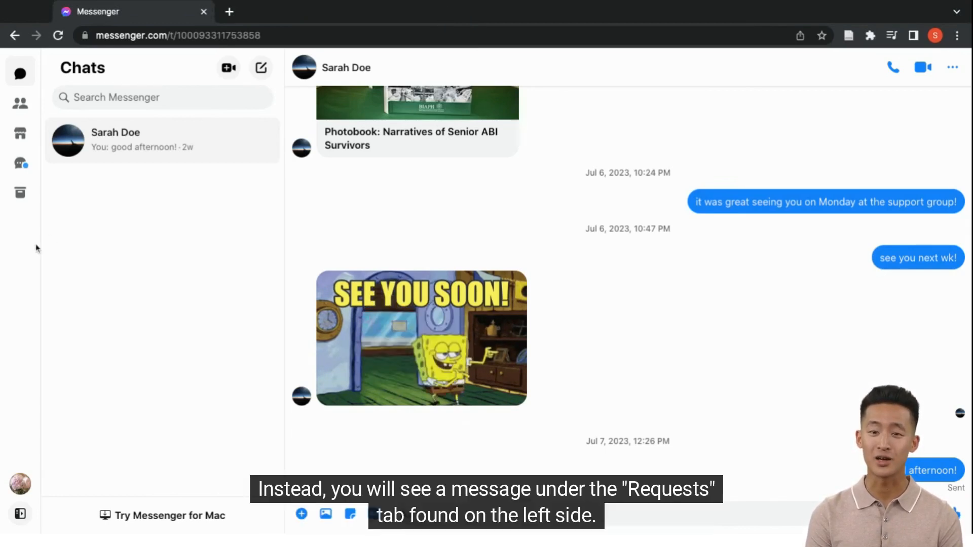
pyautogui.click(21, 165)
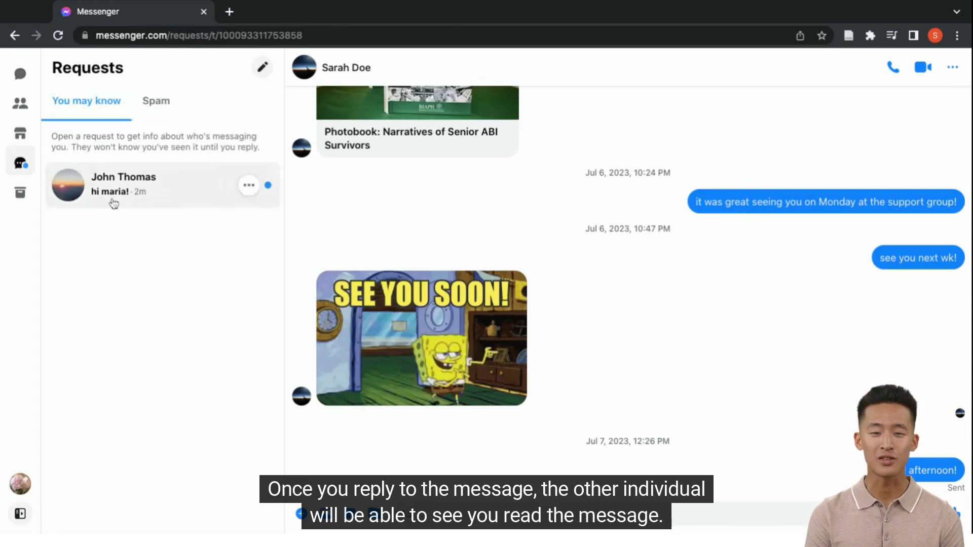
pyautogui.click(125, 192)
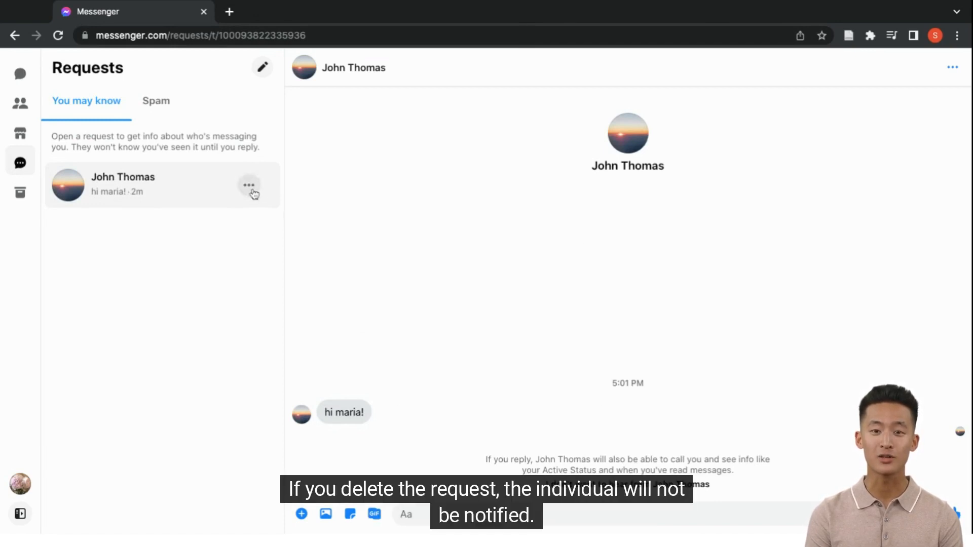
pyautogui.click(250, 187)
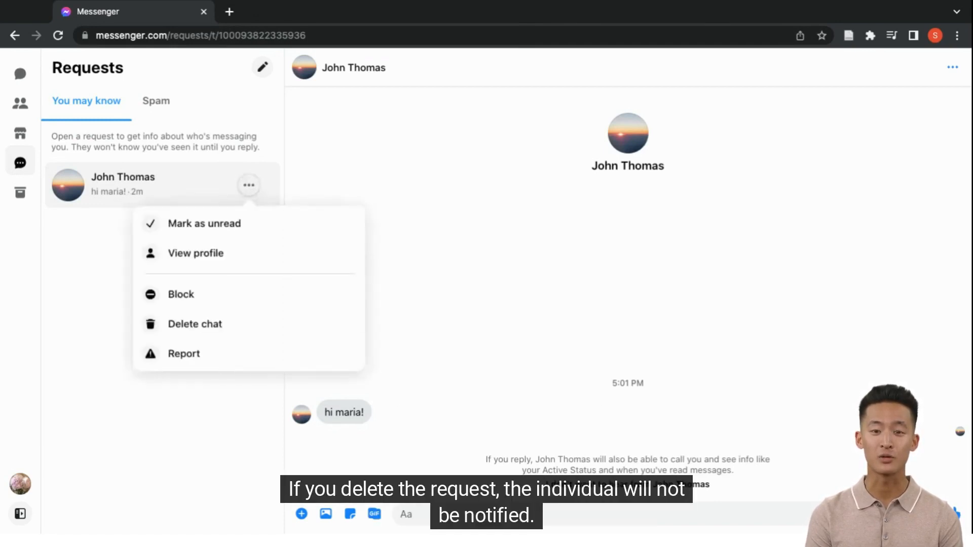
pyautogui.press('Escape')
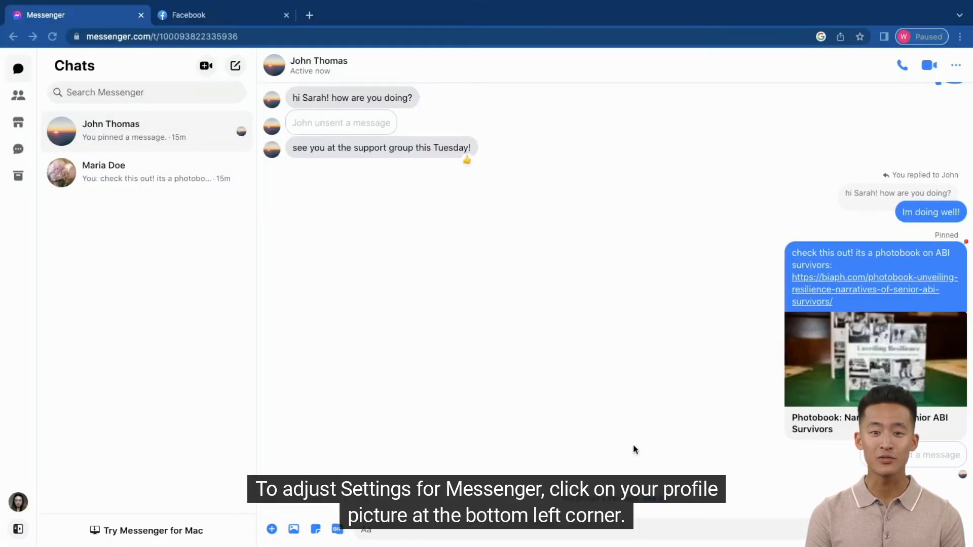
# - Turn Active Status off in Preferences and save the change
pyautogui.click(18, 503)
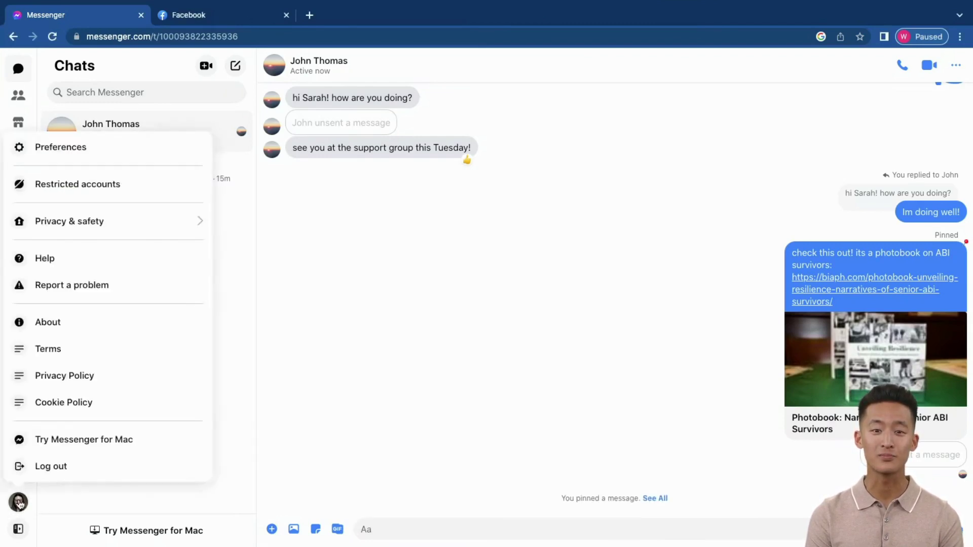
pyautogui.click(76, 145)
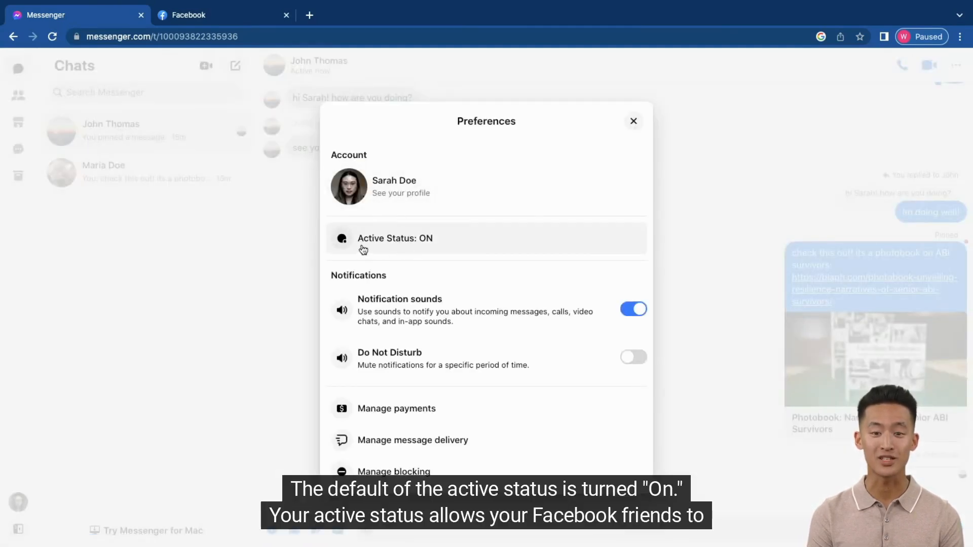
pyautogui.click(405, 247)
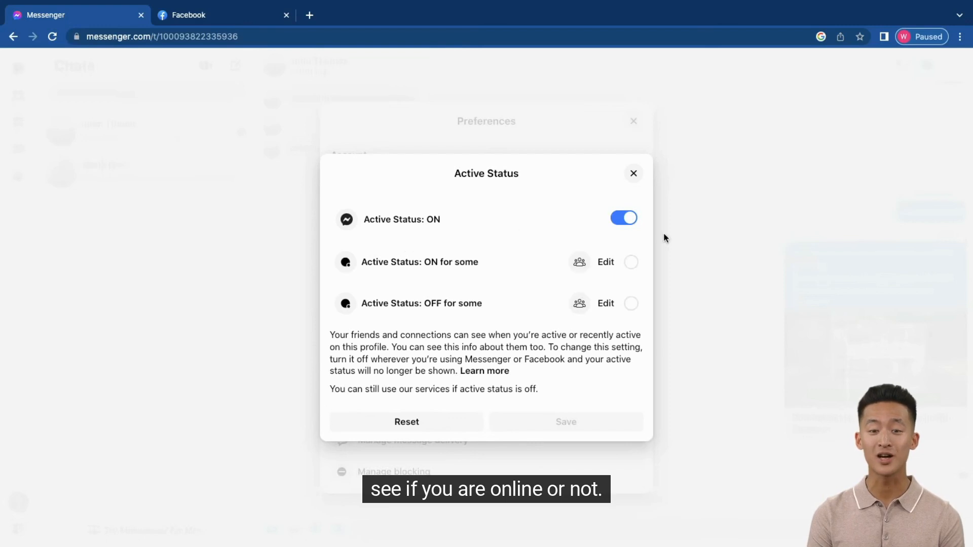
pyautogui.click(630, 222)
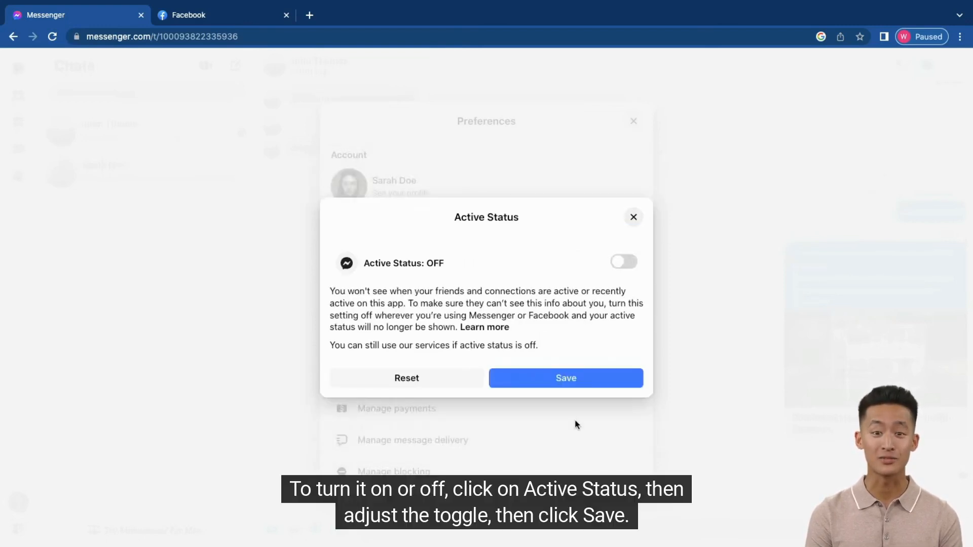
pyautogui.click(555, 385)
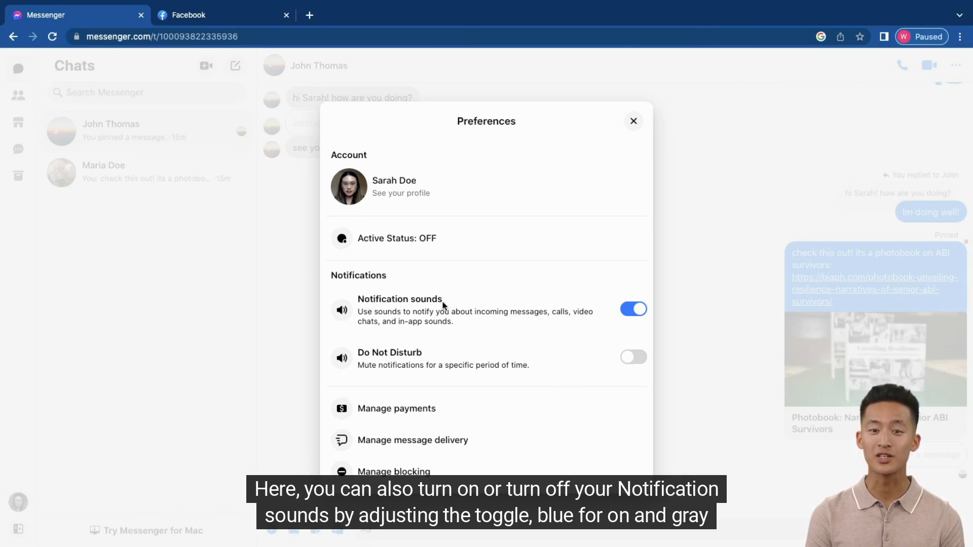
# - Toggle notification sounds, then enable Do Not Disturb for 15 minutes
pyautogui.click(635, 315)
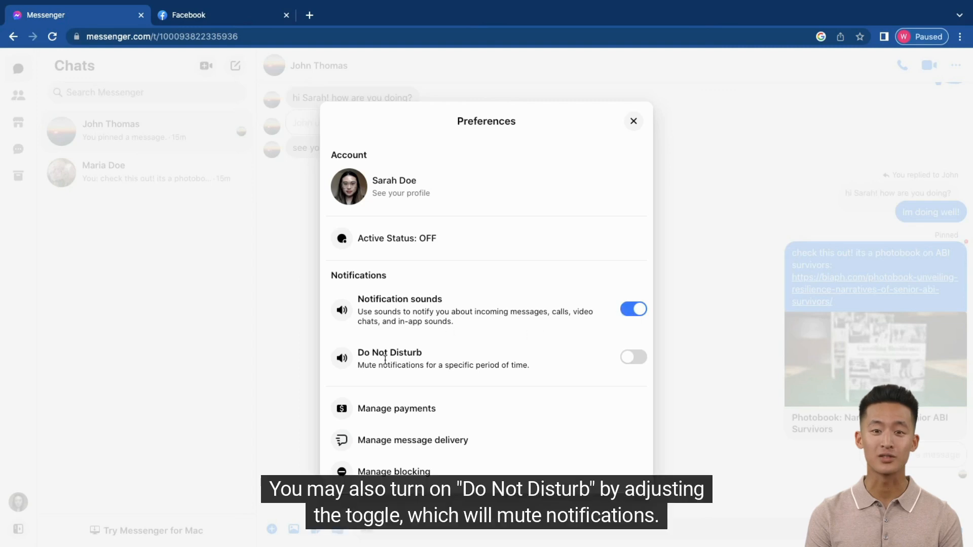
pyautogui.click(636, 360)
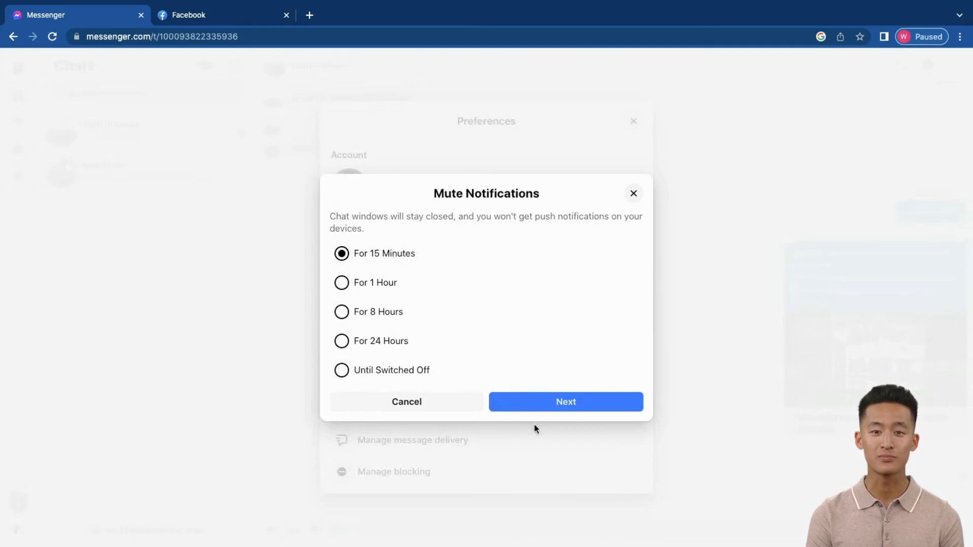
pyautogui.click(526, 403)
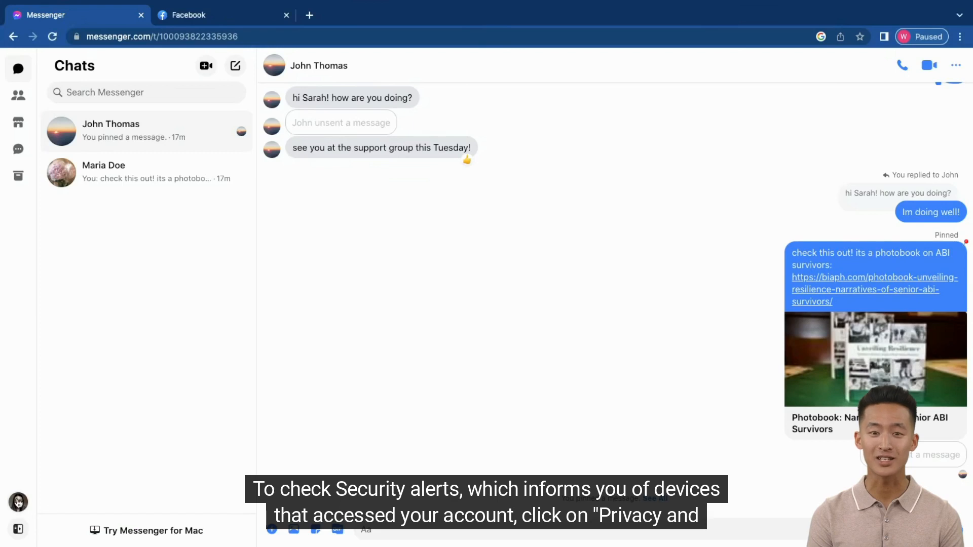
# - Reach Security alerts via Privacy & safety and End-to-end encrypted chats
pyautogui.click(19, 503)
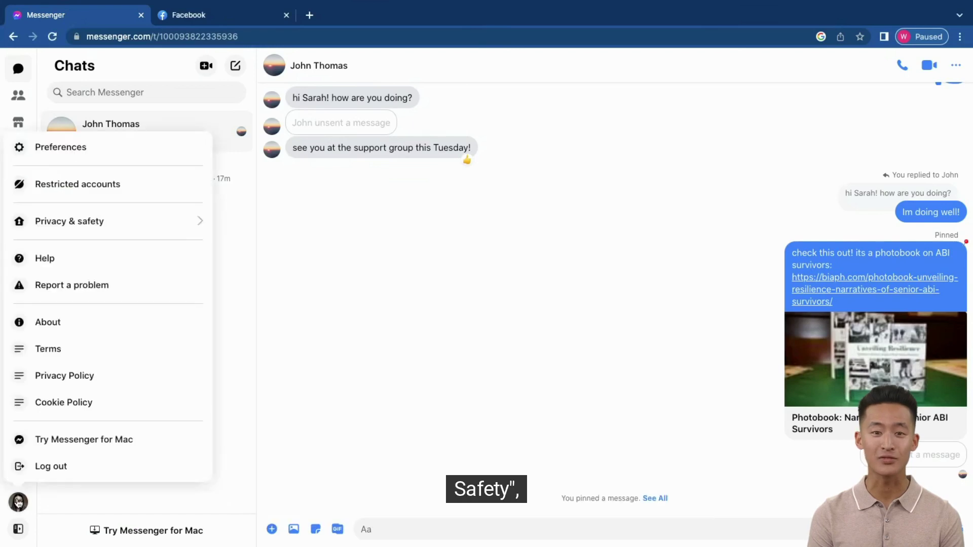
pyautogui.click(48, 221)
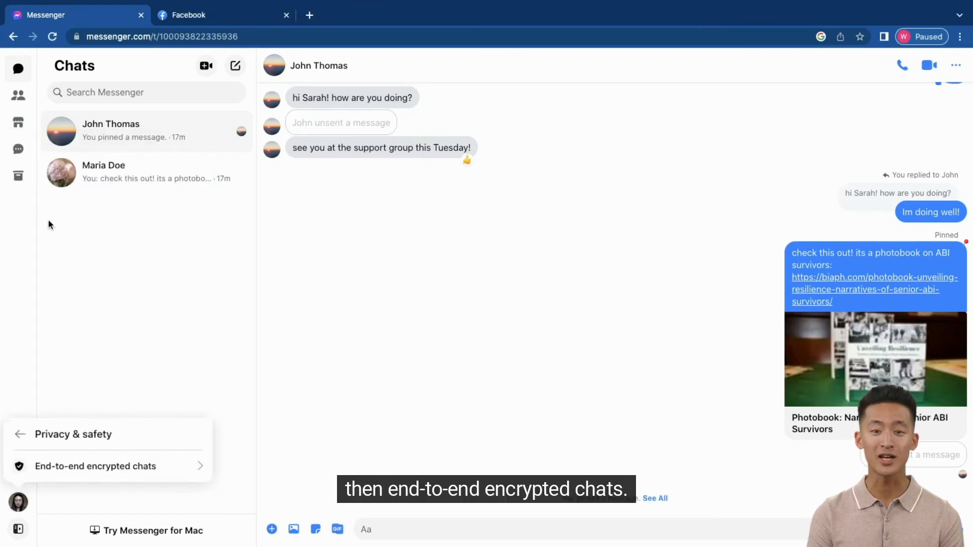
pyautogui.click(93, 464)
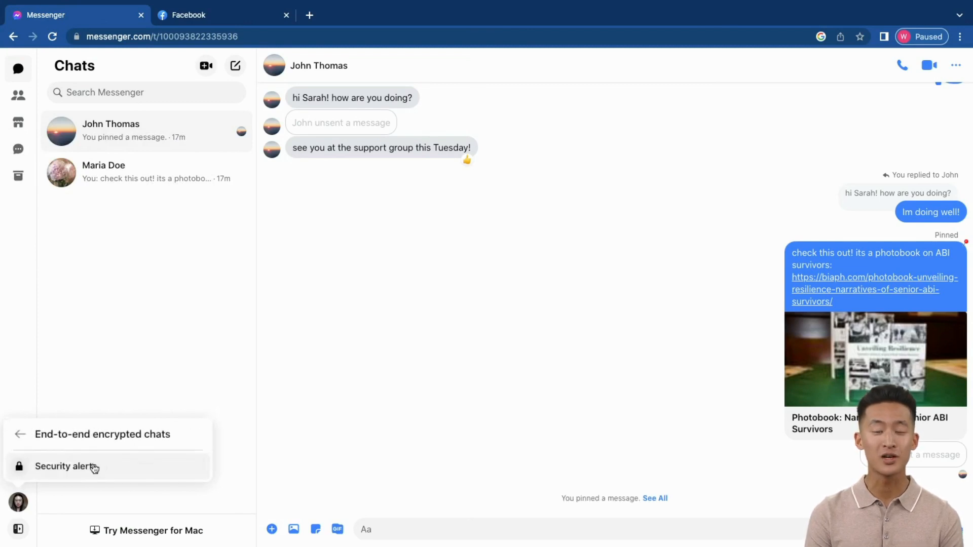
pyautogui.click(91, 470)
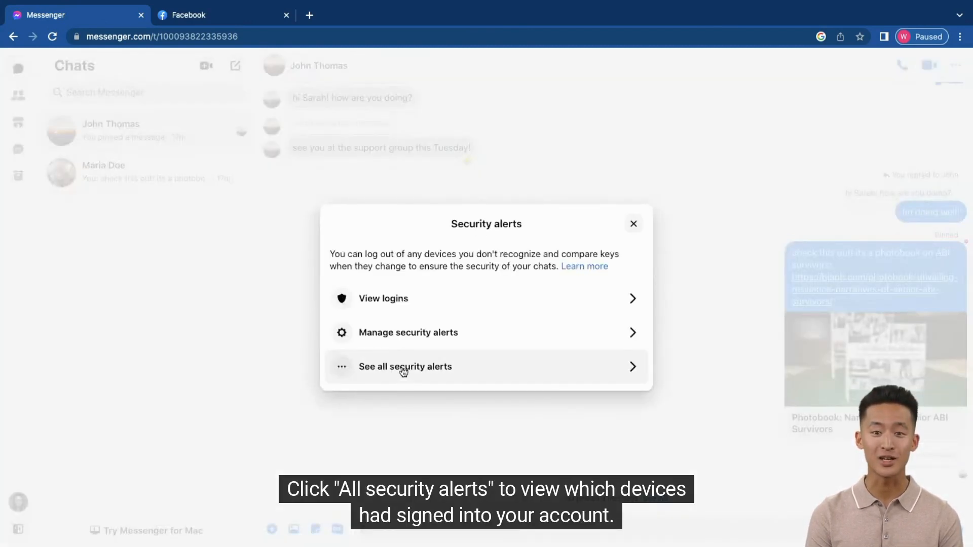